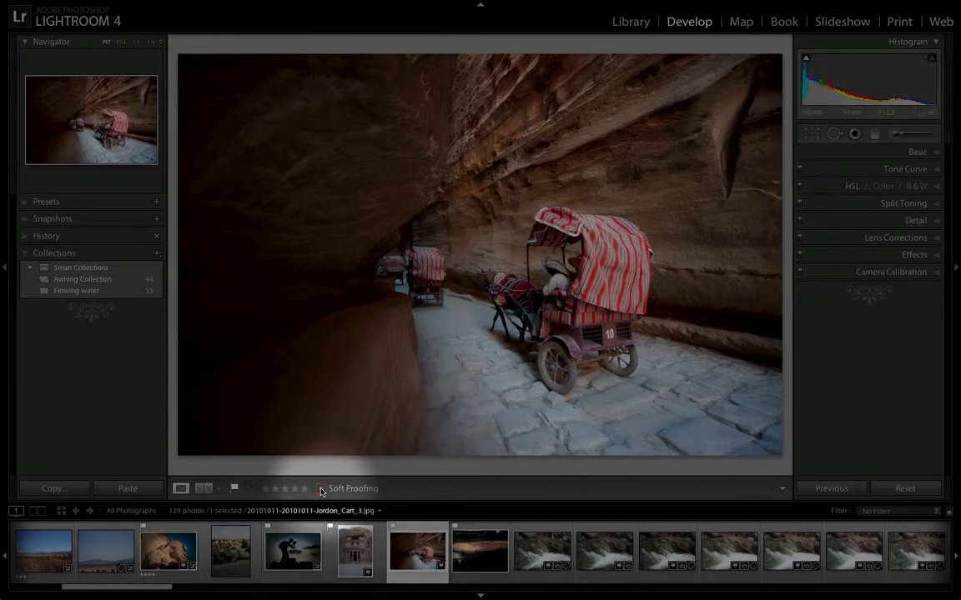
# - Turn on Soft Proofing for the cart photo and toggle it off and on to compare the preview
pyautogui.click(322, 490)
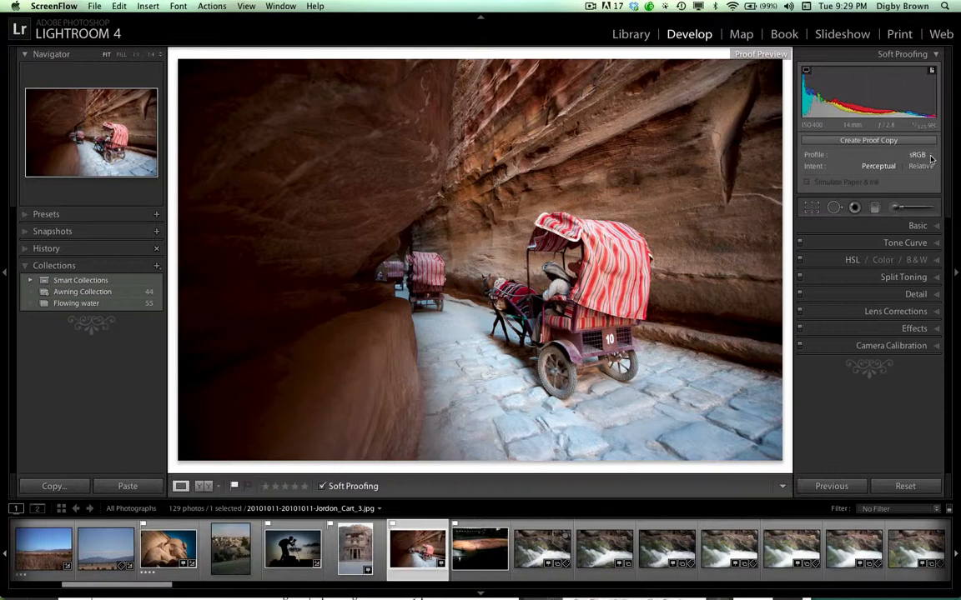
pyautogui.click(931, 158)
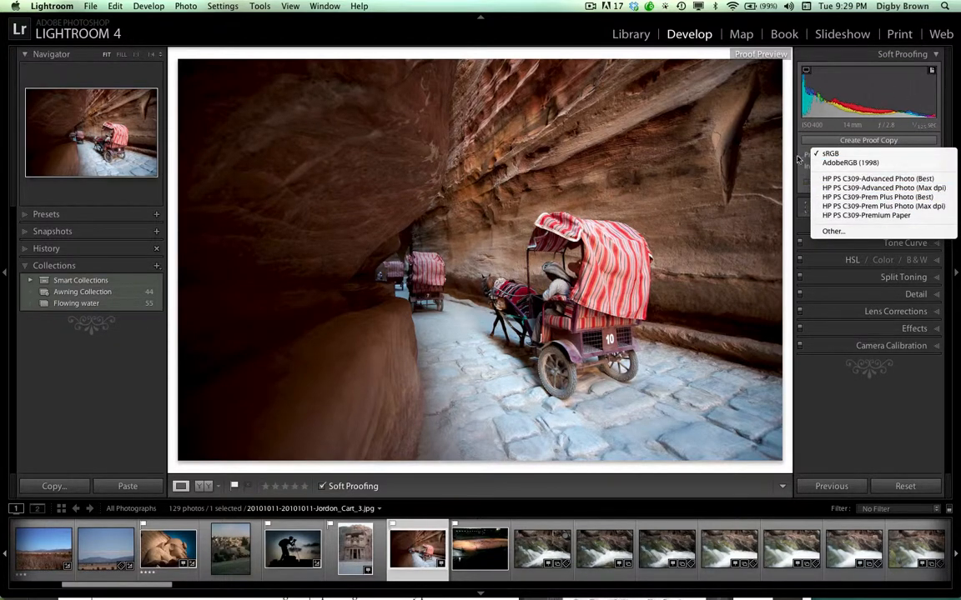
pyautogui.click(324, 488)
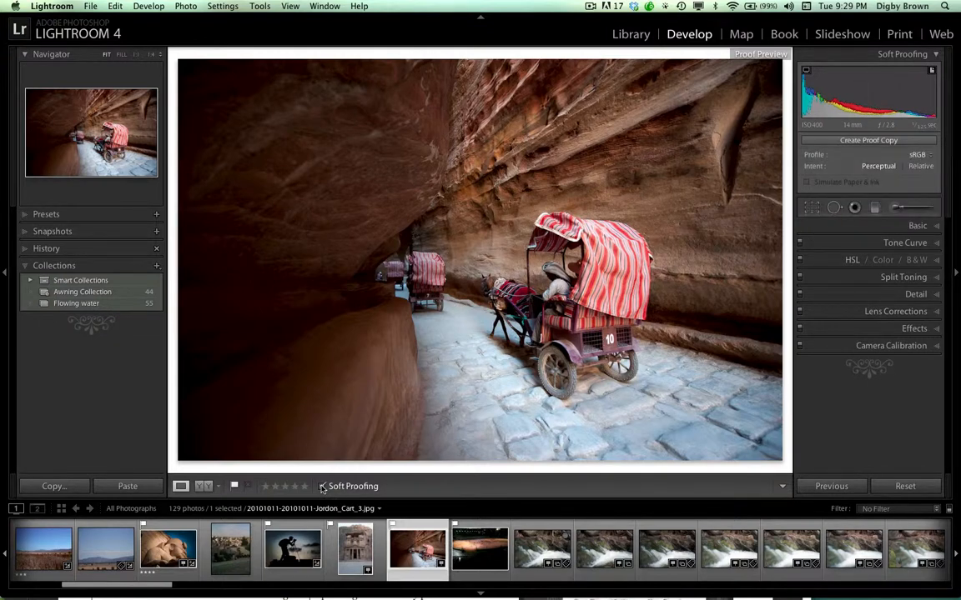
pyautogui.click(323, 488)
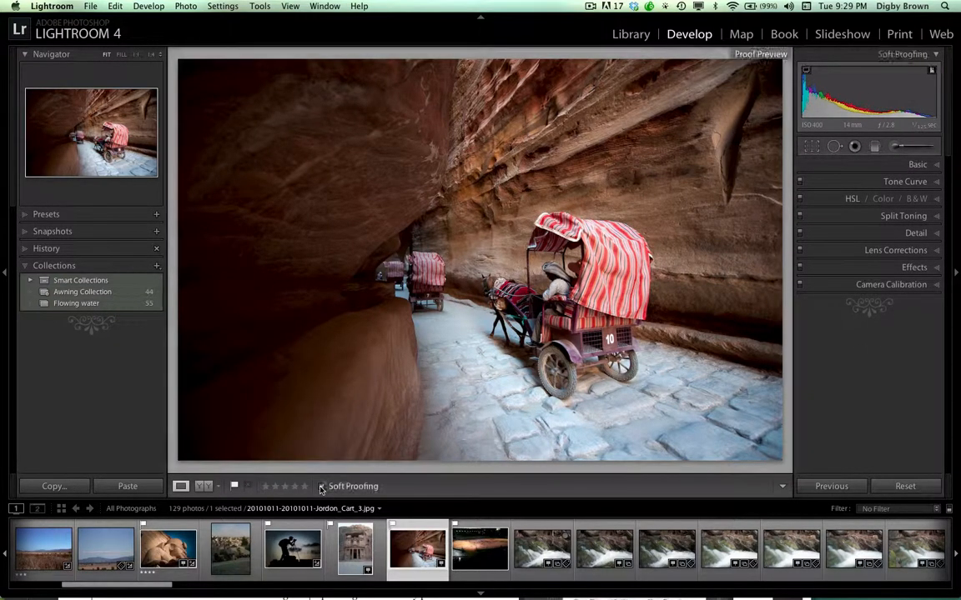
pyautogui.click(322, 488)
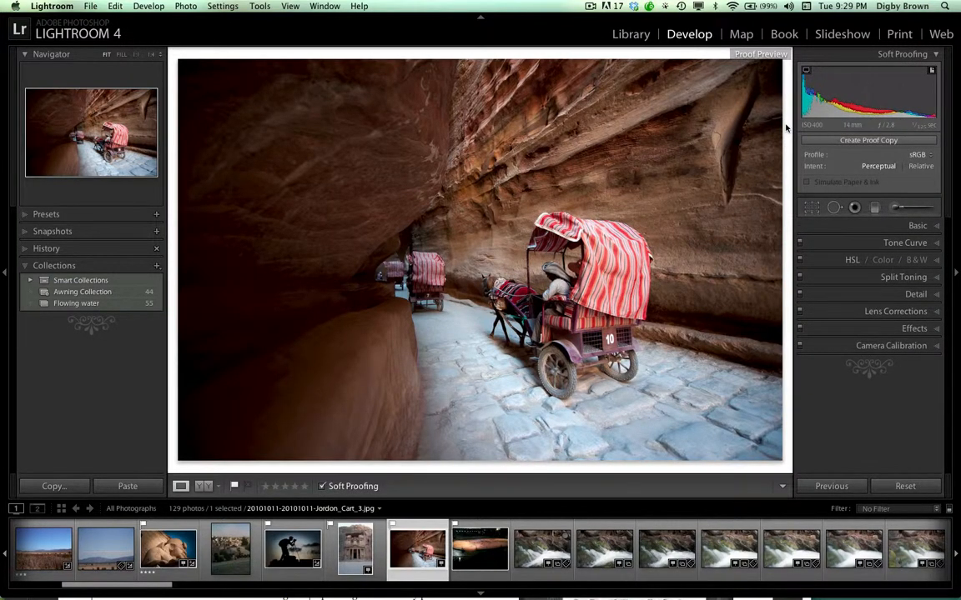
# - Try 95% White as the proof matte color and restore Paper White
pyautogui.rightClick(787, 127)
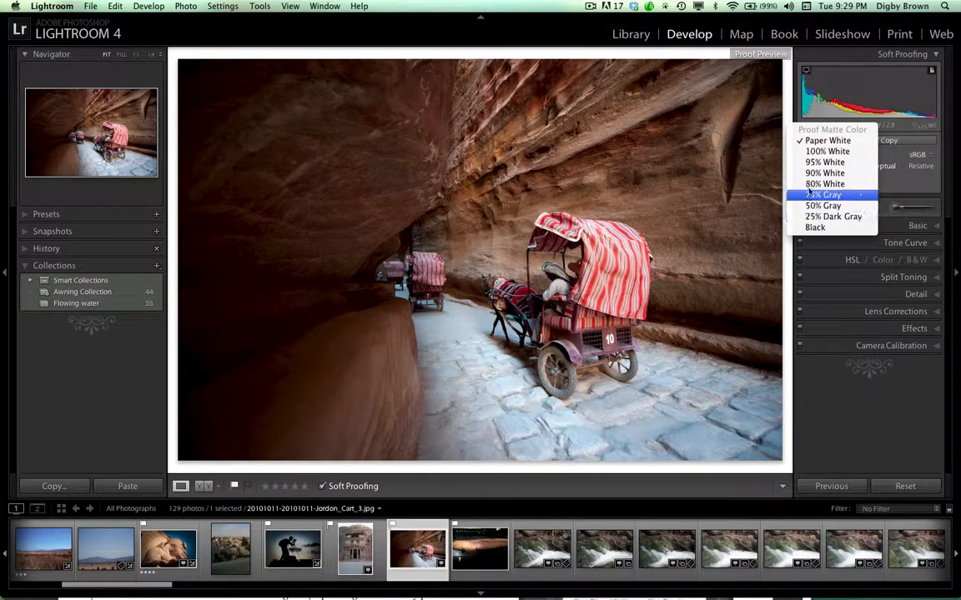
pyautogui.click(811, 163)
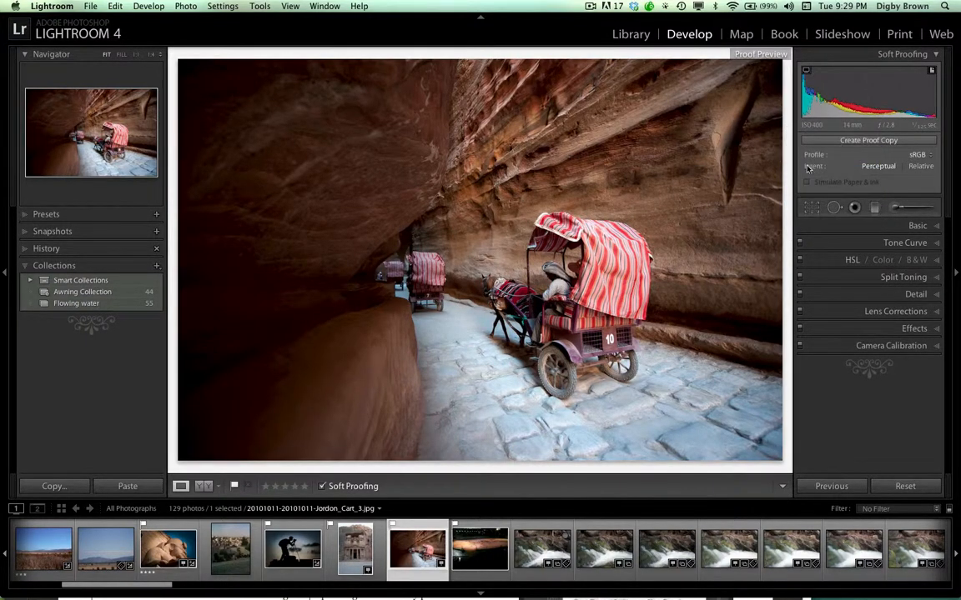
pyautogui.rightClick(789, 187)
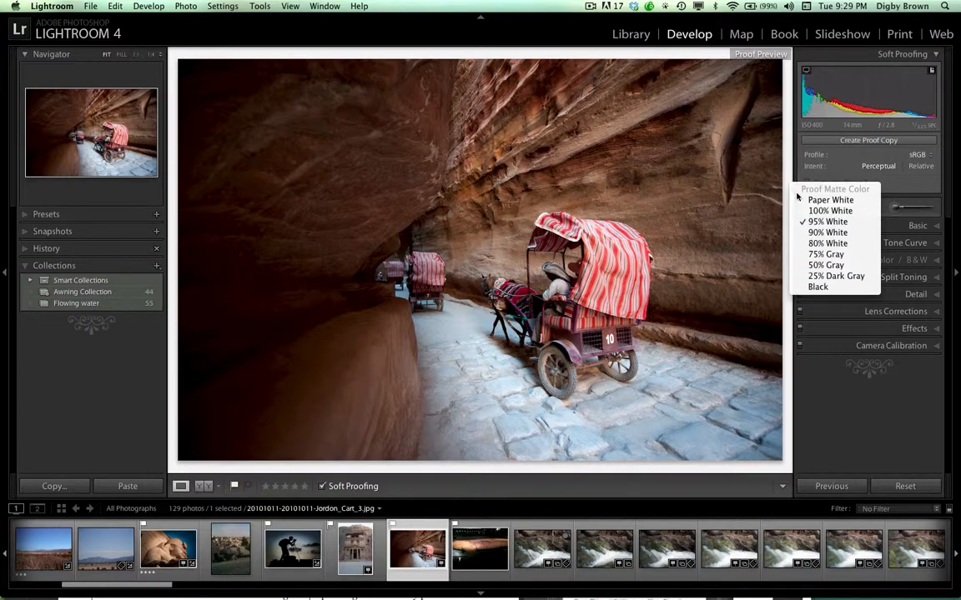
pyautogui.click(806, 202)
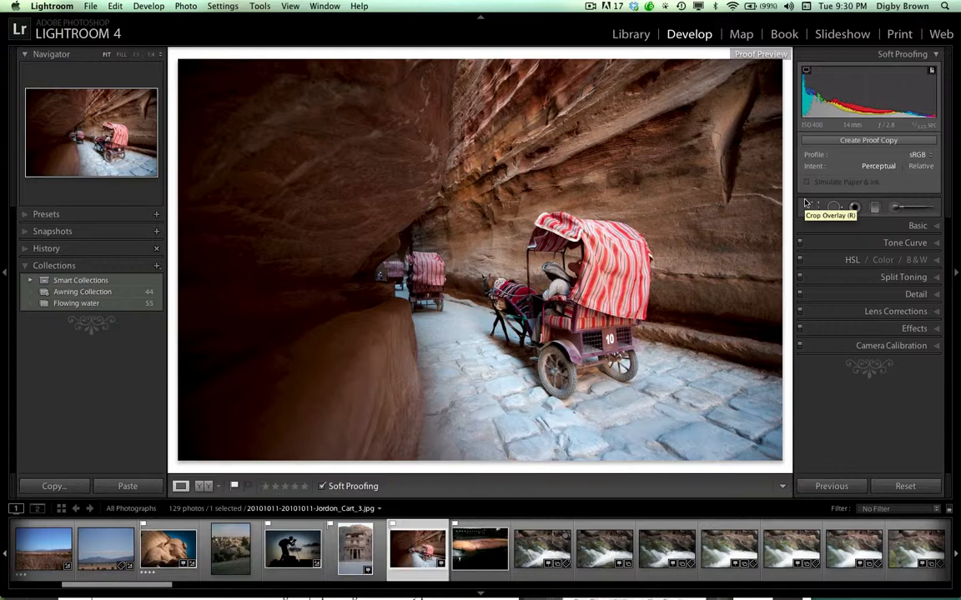
# - Keep sRGB as the proof profile and preview the destination and monitor gamut warnings on the photo
pyautogui.click(925, 155)
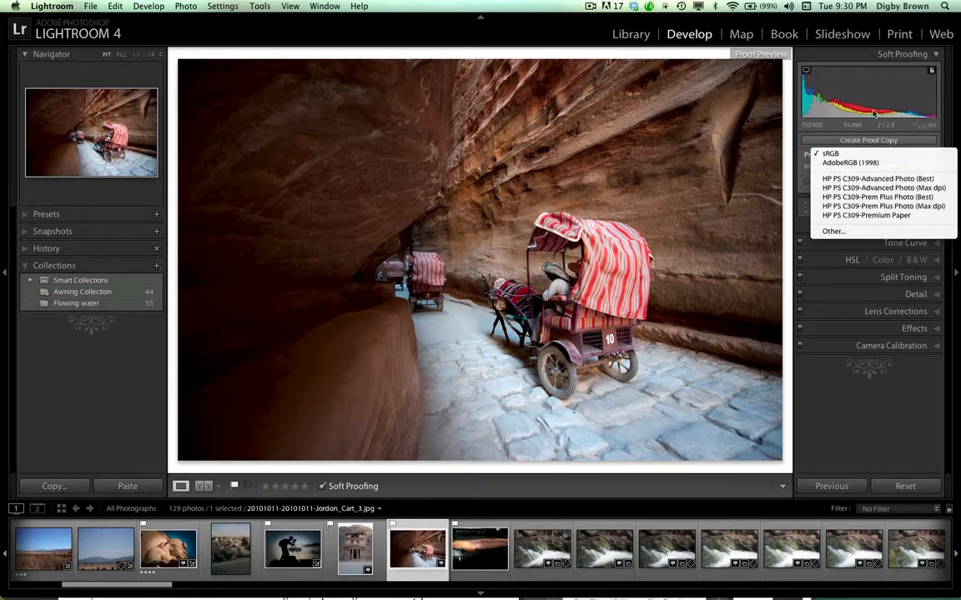
pyautogui.click(859, 155)
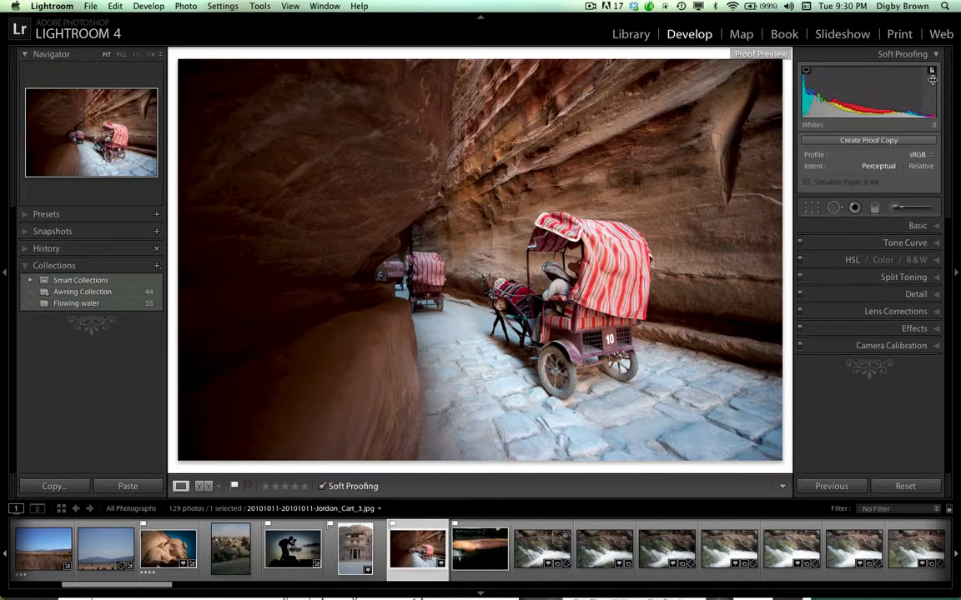
pyautogui.moveTo(932, 77)
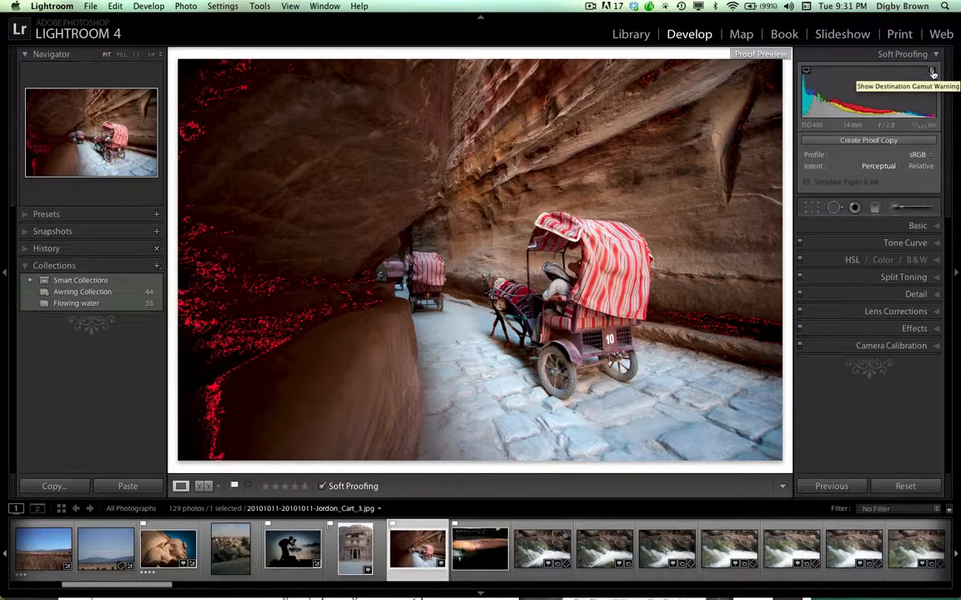
pyautogui.moveTo(805, 75)
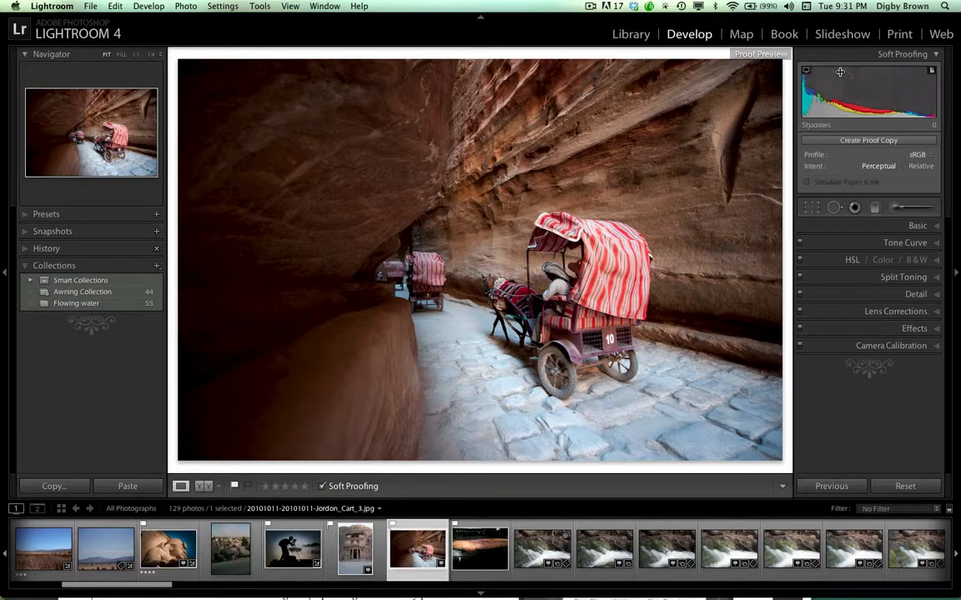
pyautogui.press('j')
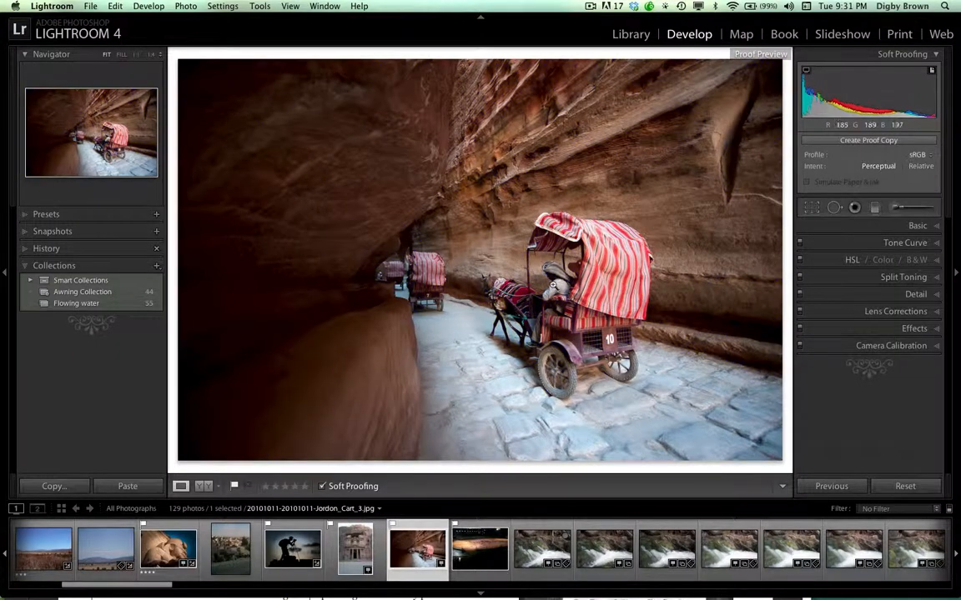
# - Show the monitor gamut warning, inspect it up close around the cart driver and across the whole photo, and hide it again
pyautogui.click(553, 283)
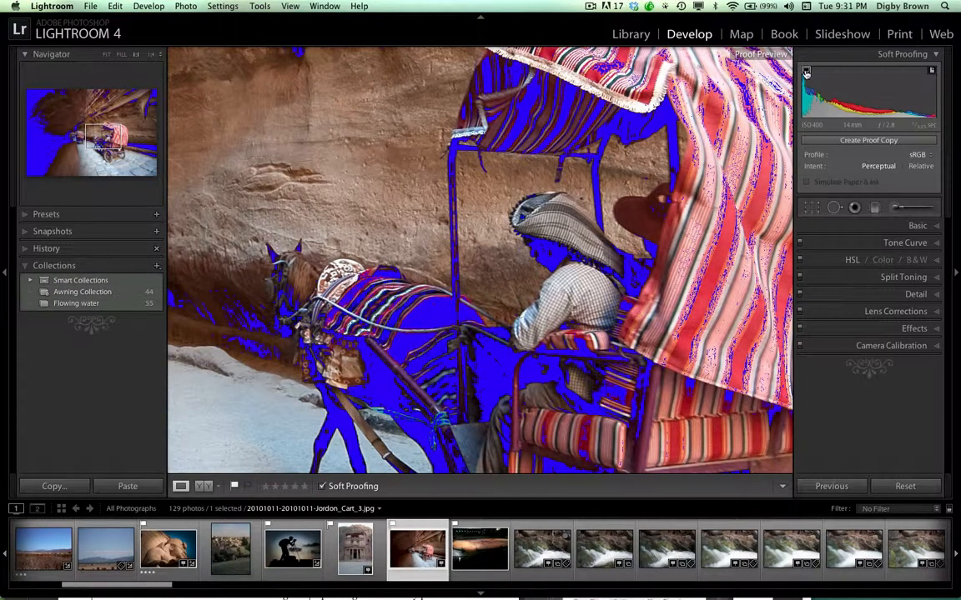
pyautogui.click(806, 74)
pyautogui.click(557, 255)
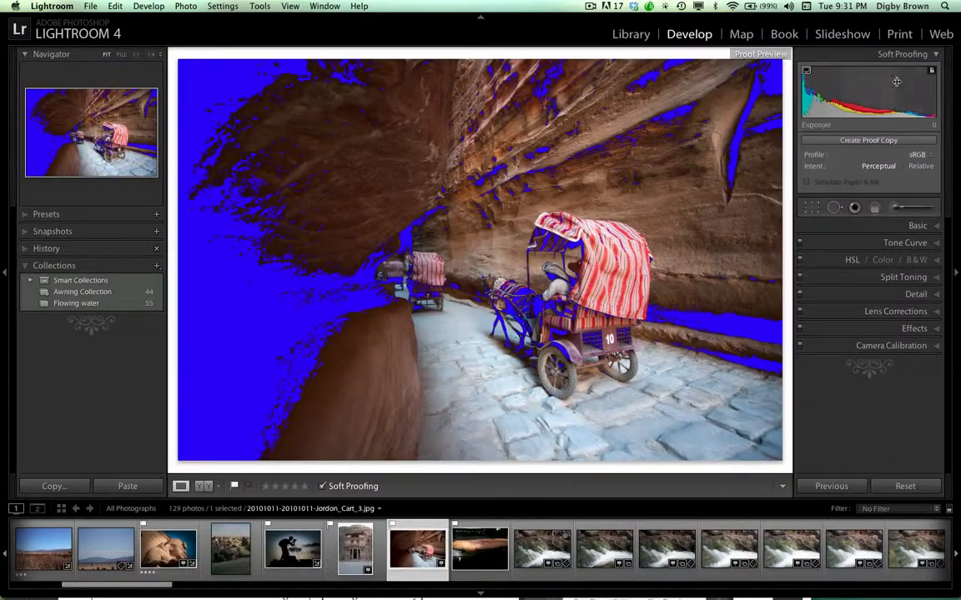
pyautogui.click(807, 72)
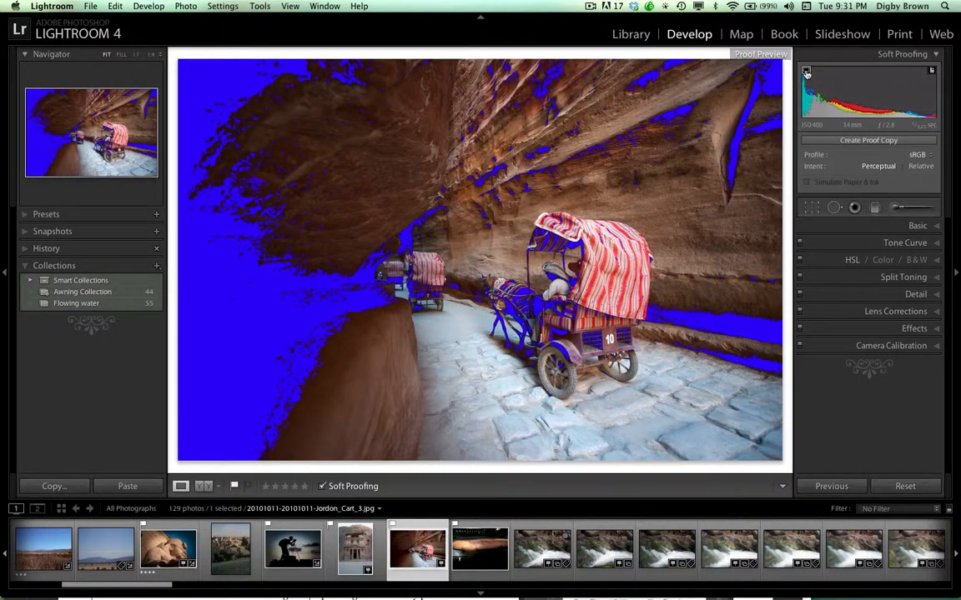
# - Show the destination gamut warning and check it with the AdobeRGB (1998) proof profile
pyautogui.click(933, 73)
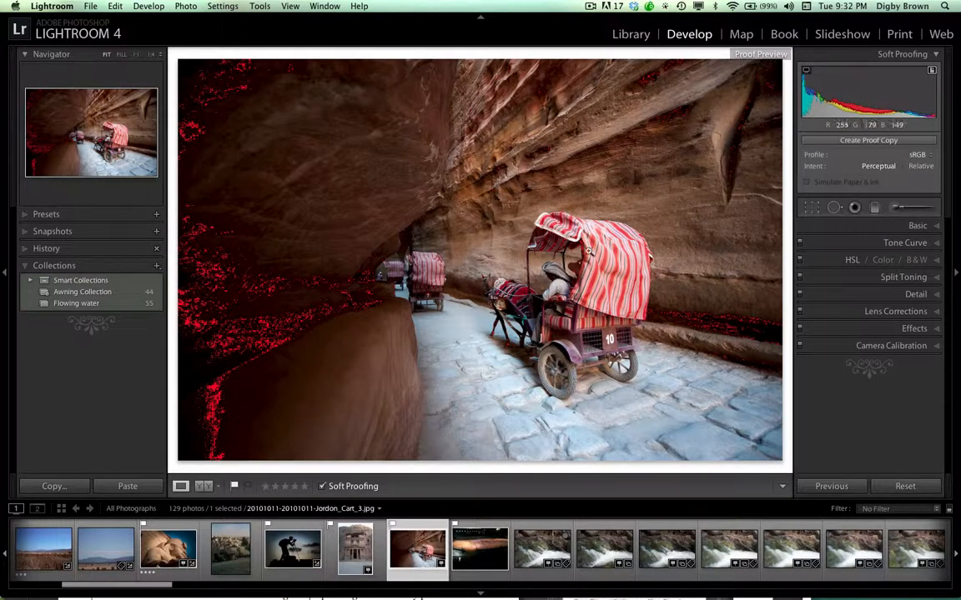
pyautogui.click(926, 158)
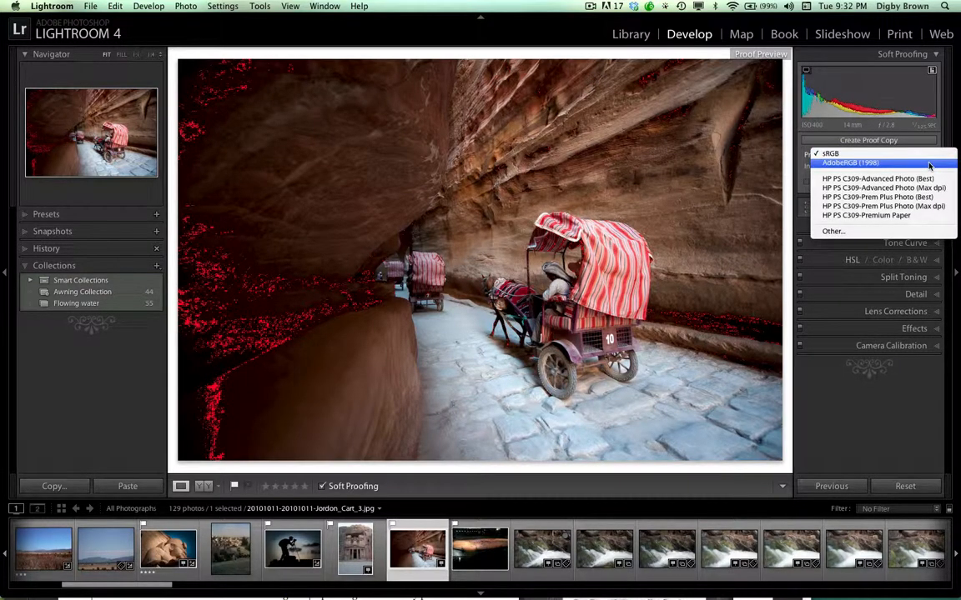
pyautogui.click(930, 164)
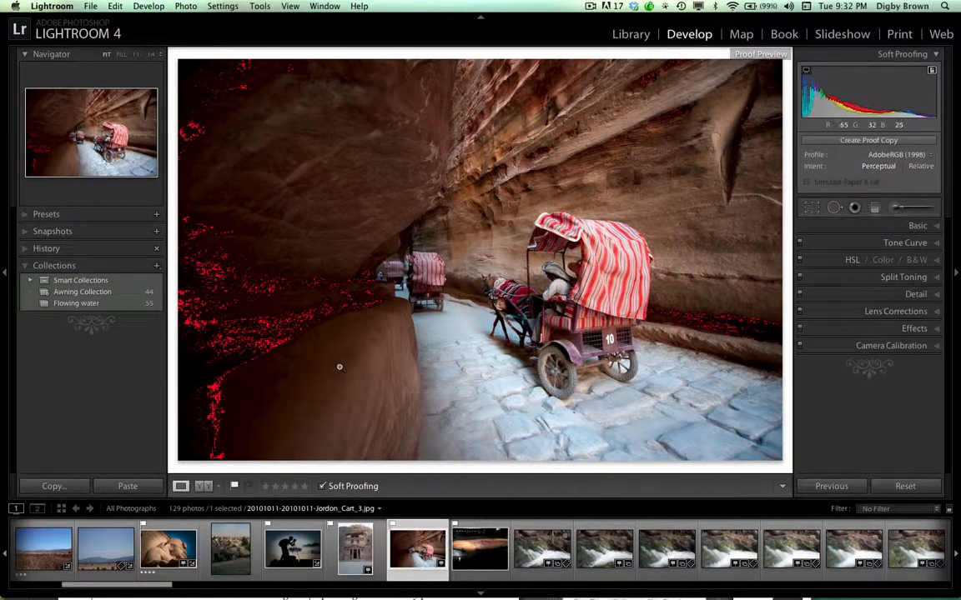
# - Compare the HP PS C309-Prem Plus Photo (Max dpi) and (Best) proof profiles and return the profile to sRGB
pyautogui.click(931, 155)
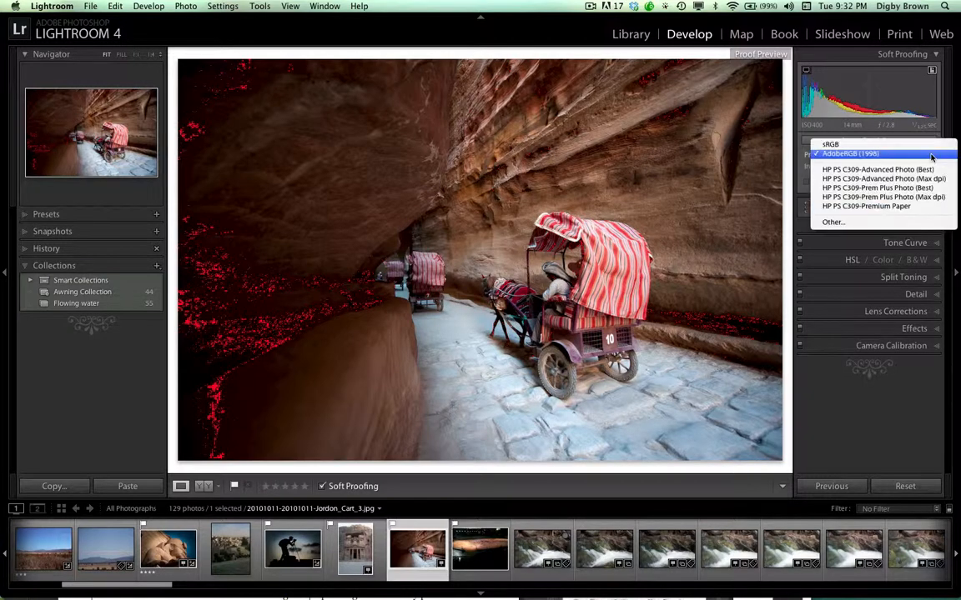
pyautogui.click(913, 197)
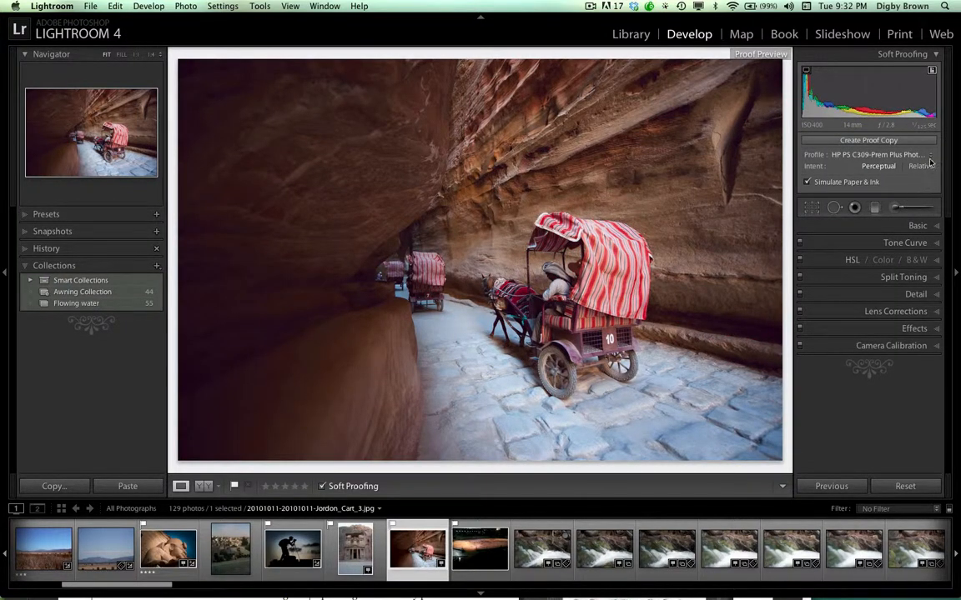
pyautogui.click(931, 155)
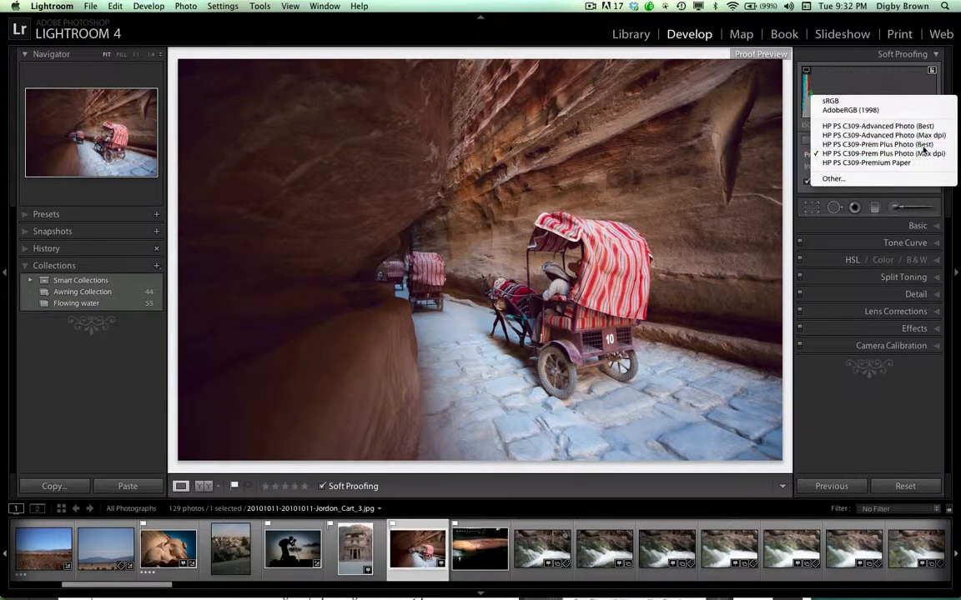
pyautogui.click(923, 145)
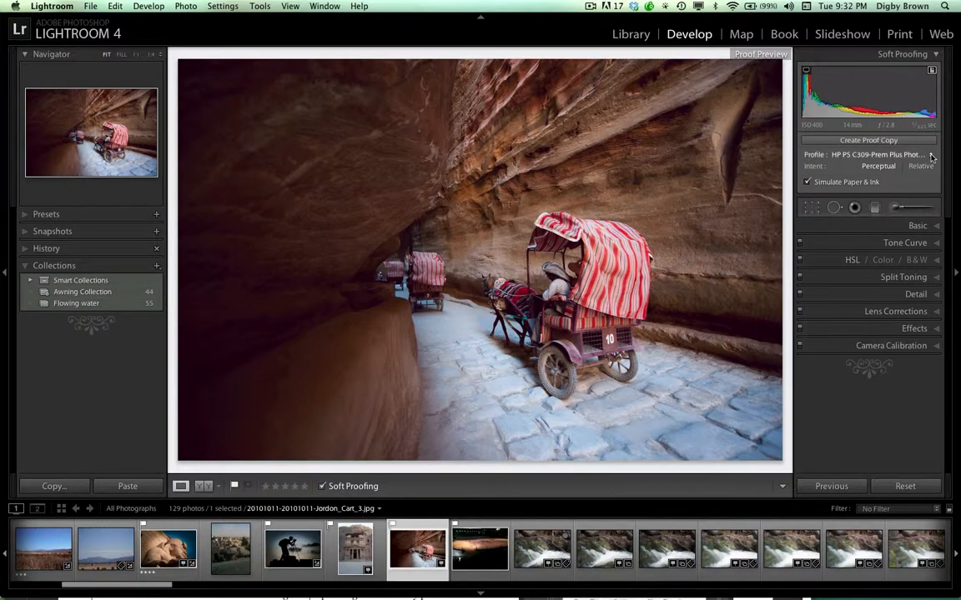
pyautogui.click(932, 157)
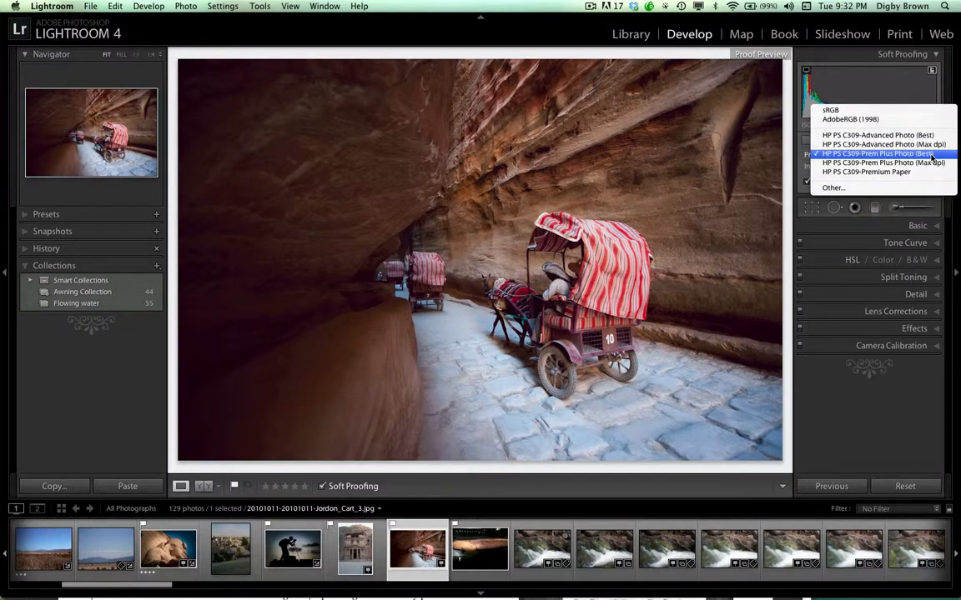
pyautogui.click(918, 110)
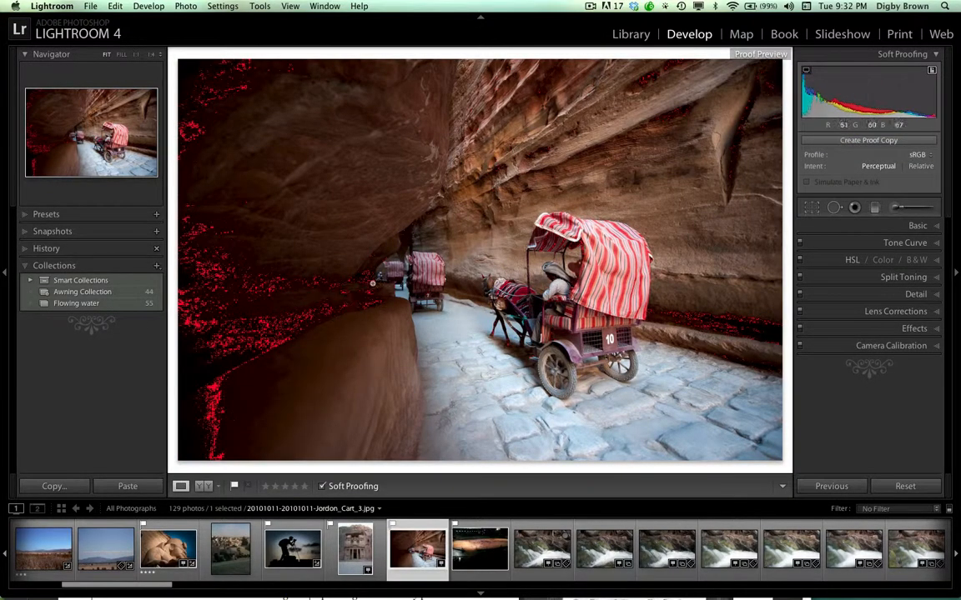
# - Desaturate the out-of-gamut reds around the background carts on a proof copy with the HSL targeted adjustment, to about Red -74 and Orange -8
pyautogui.click(372, 285)
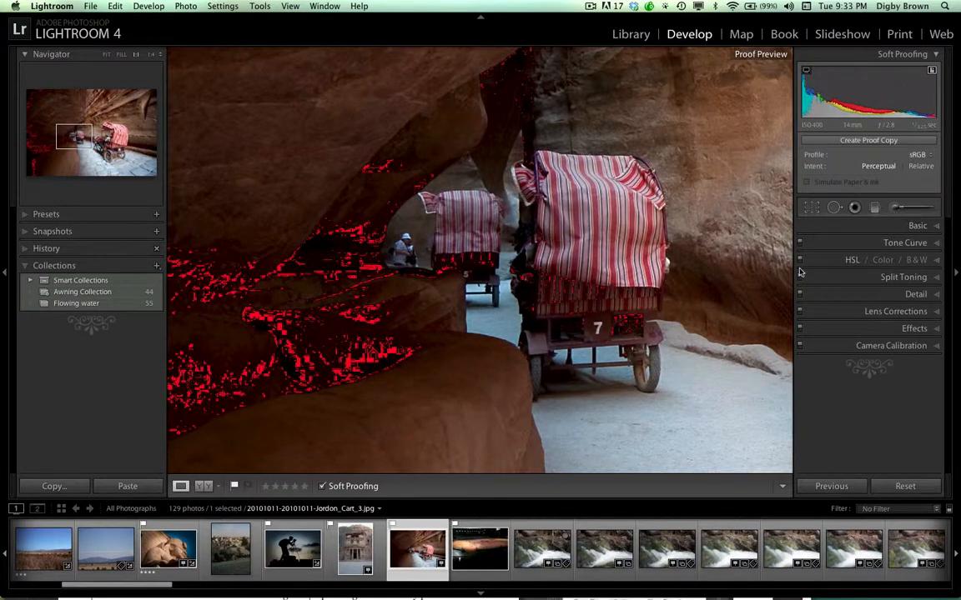
pyautogui.click(851, 261)
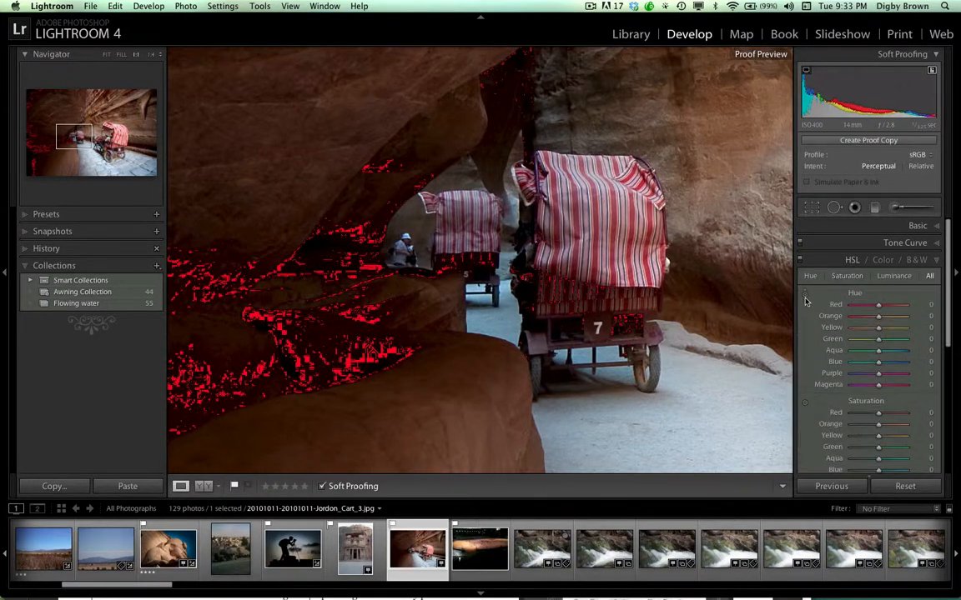
pyautogui.click(835, 278)
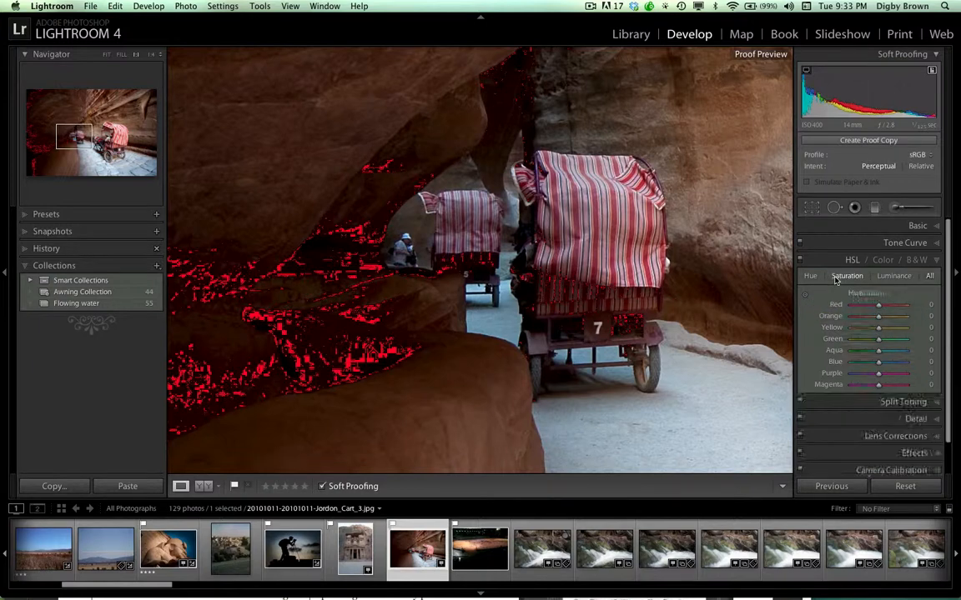
pyautogui.click(805, 294)
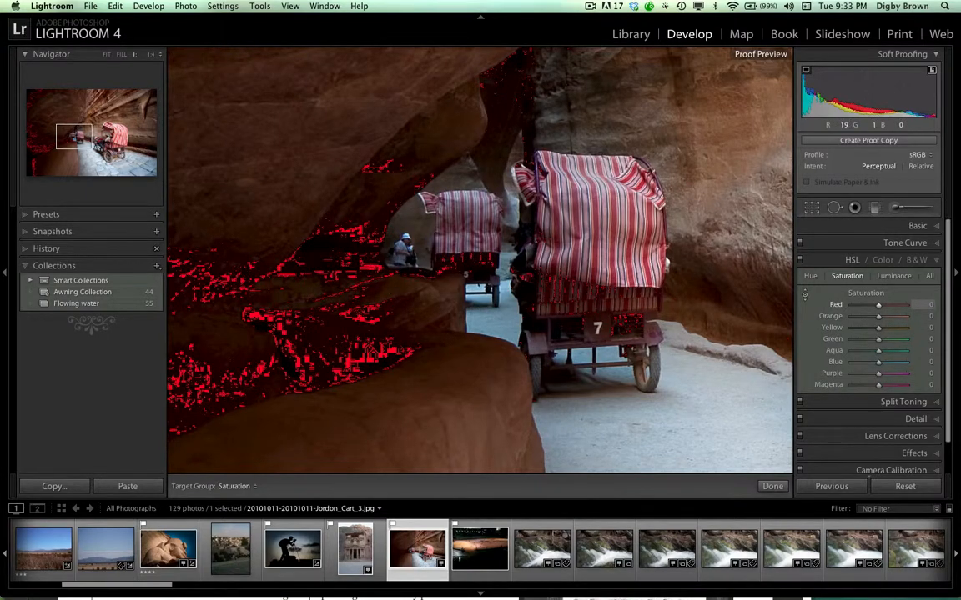
pyautogui.moveTo(336, 248); pyautogui.dragTo(335, 302)
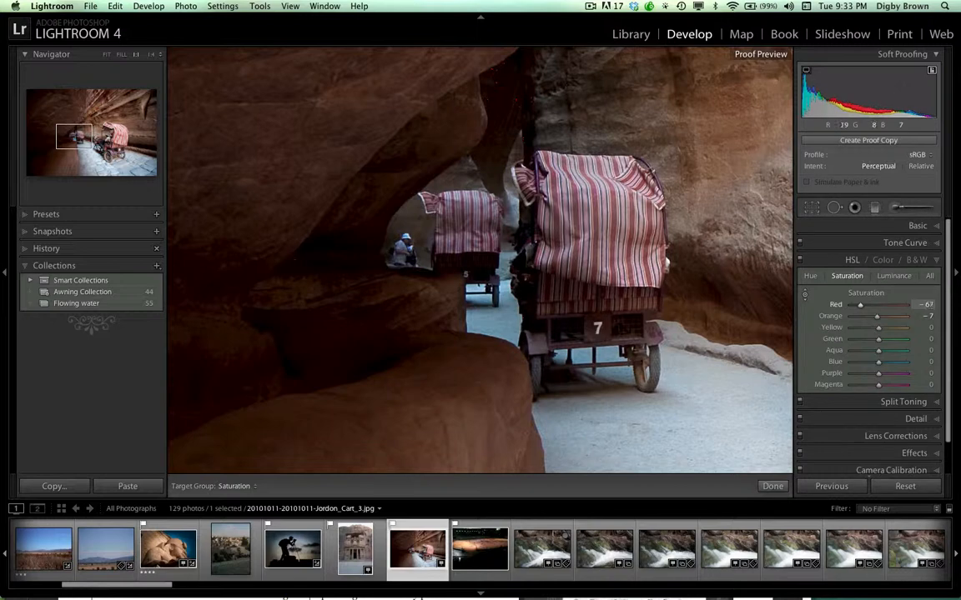
pyautogui.moveTo(464, 274); pyautogui.dragTo(466, 275)
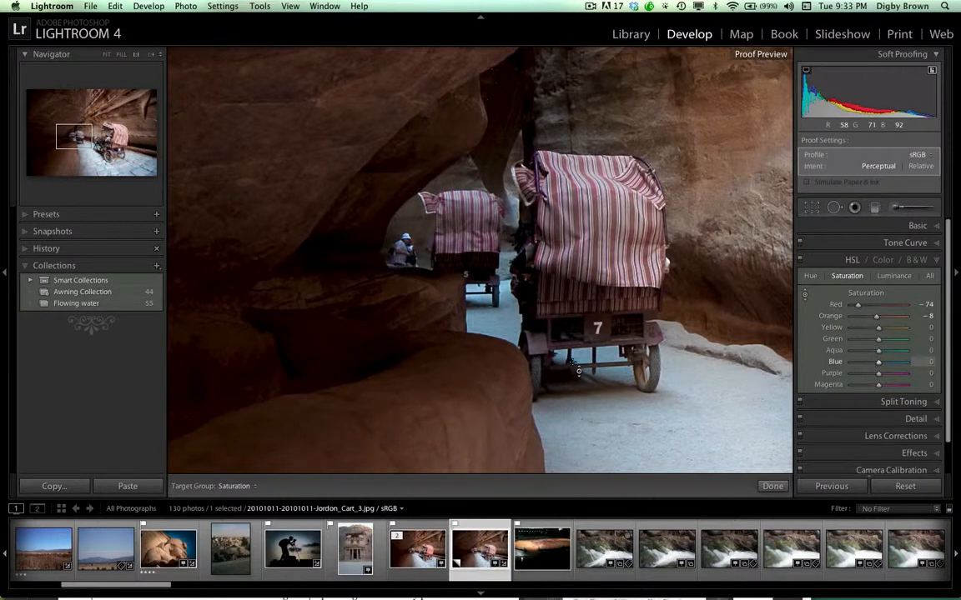
pyautogui.click(936, 260)
pyautogui.click(525, 282)
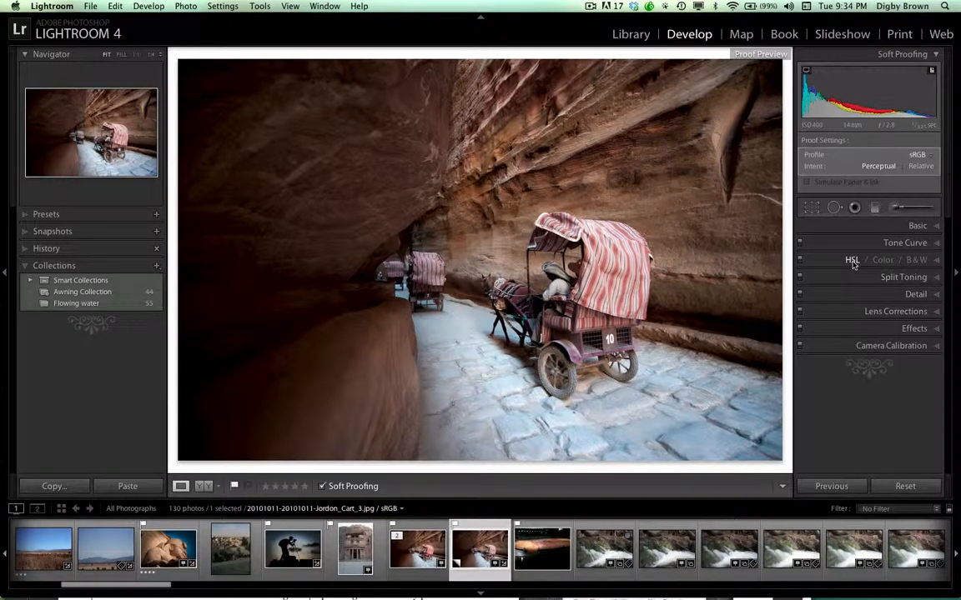
# - Set the Adjustment Brush's Saturation to 3 without painting anything and close the brush
pyautogui.click(938, 226)
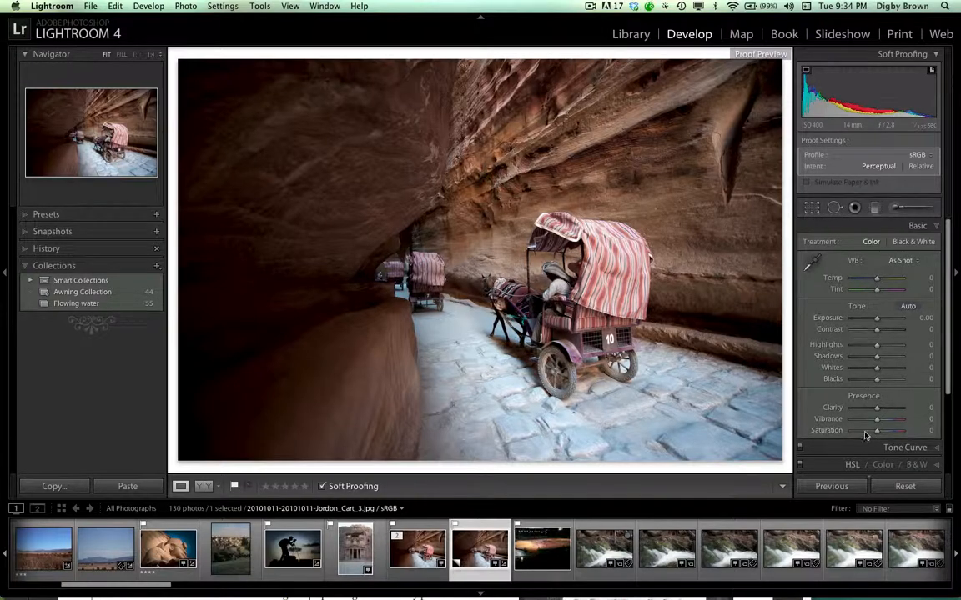
pyautogui.click(896, 209)
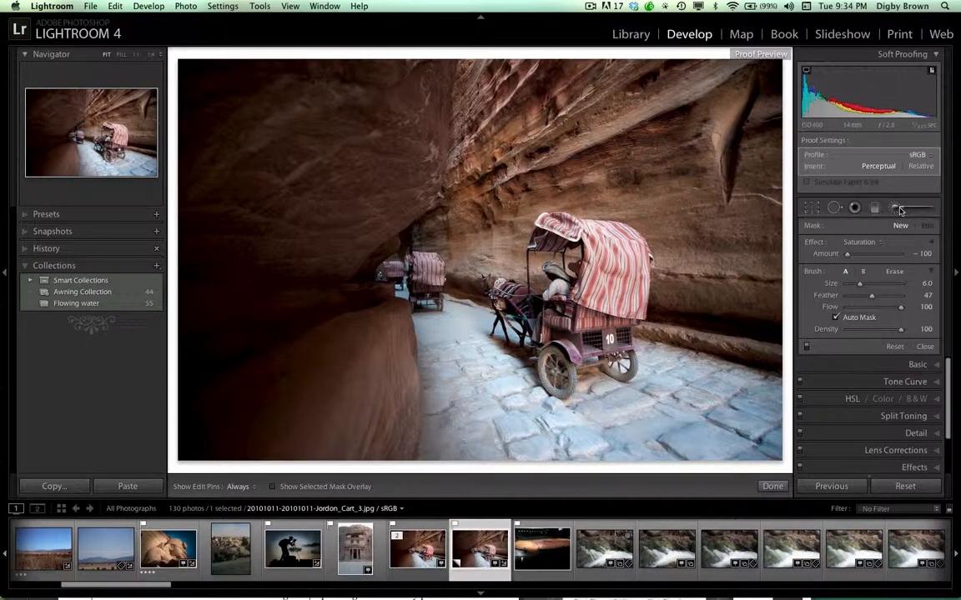
pyautogui.click(931, 242)
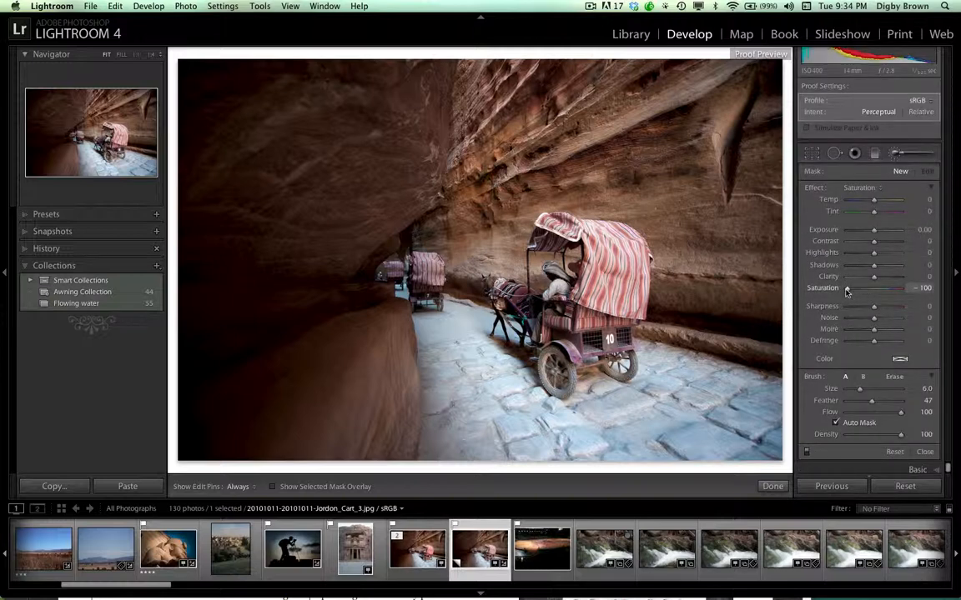
pyautogui.moveTo(847, 291); pyautogui.dragTo(875, 289)
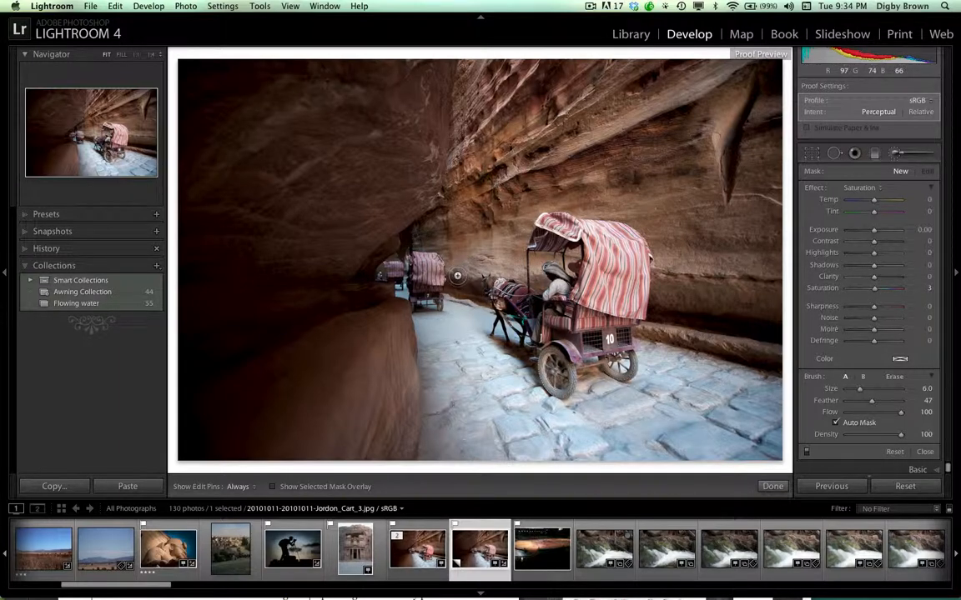
pyautogui.click(897, 152)
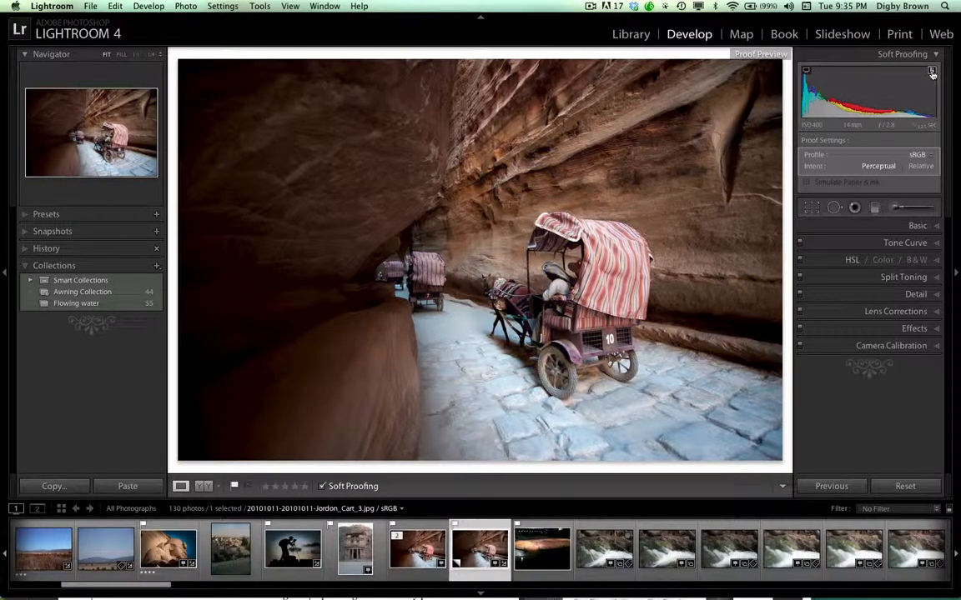
# - Change the proof copy's profile to AdobeRGB (1998)
pyautogui.click(920, 155)
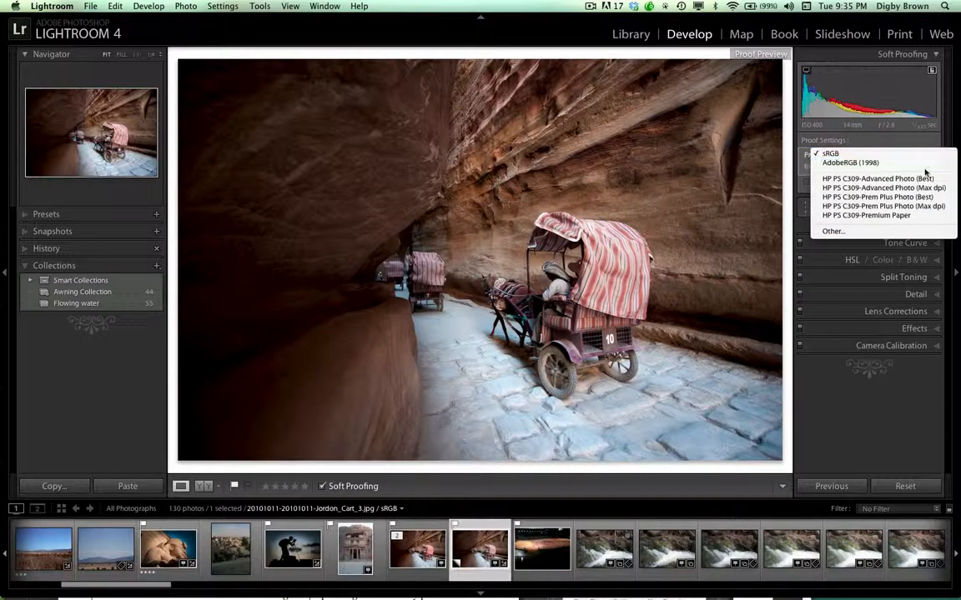
pyautogui.click(925, 162)
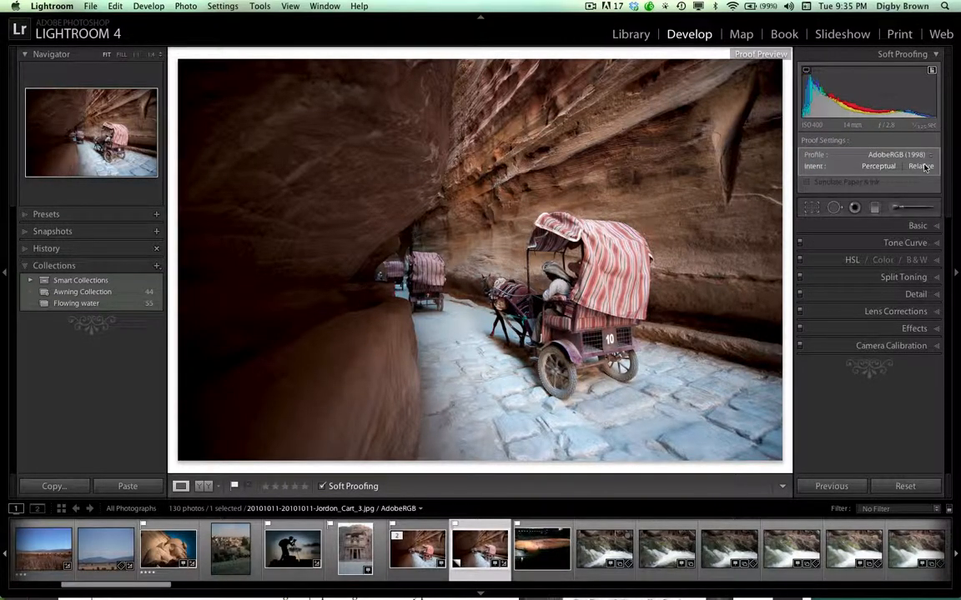